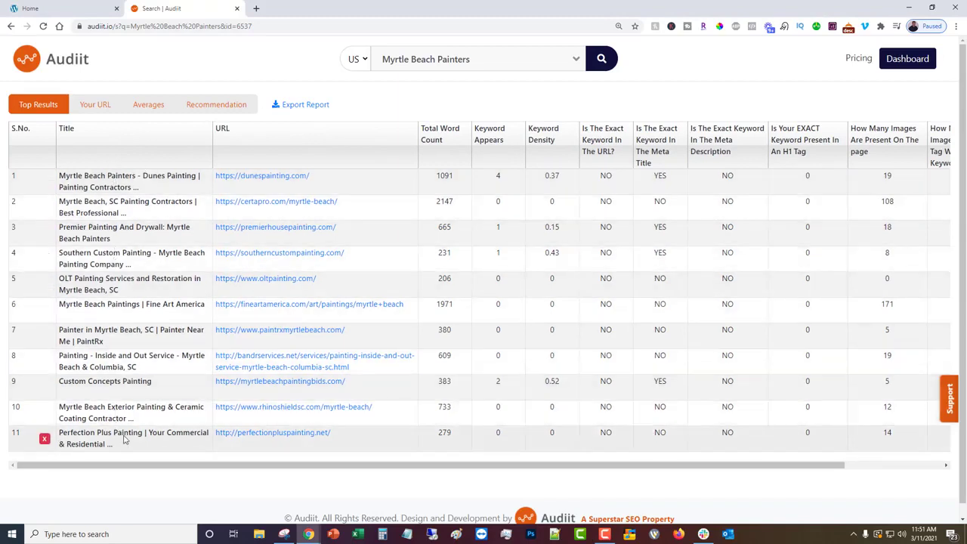
Compare the audit metrics of the site's own URL with those of the top-ranking results for Myrtle Beach Painters.
left_click(95, 106)
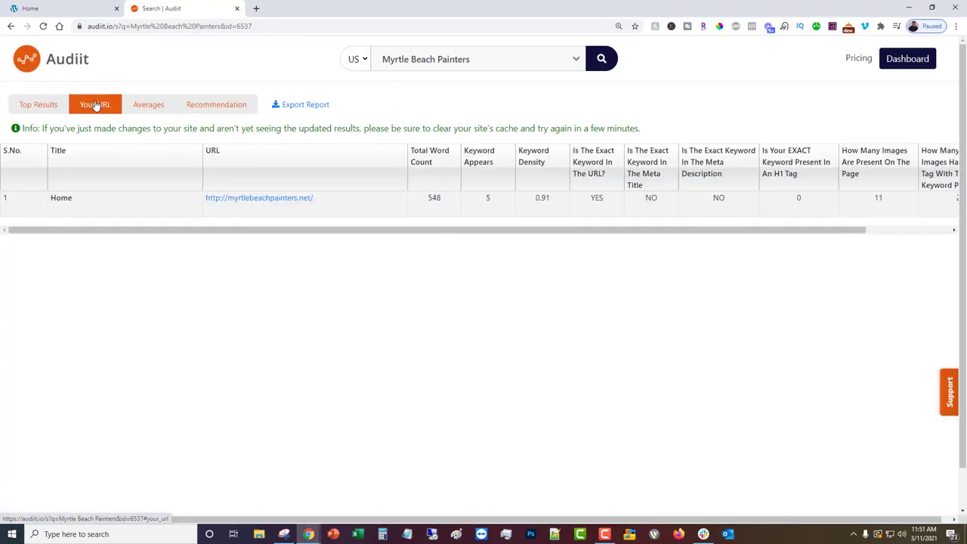
left_click(29, 105)
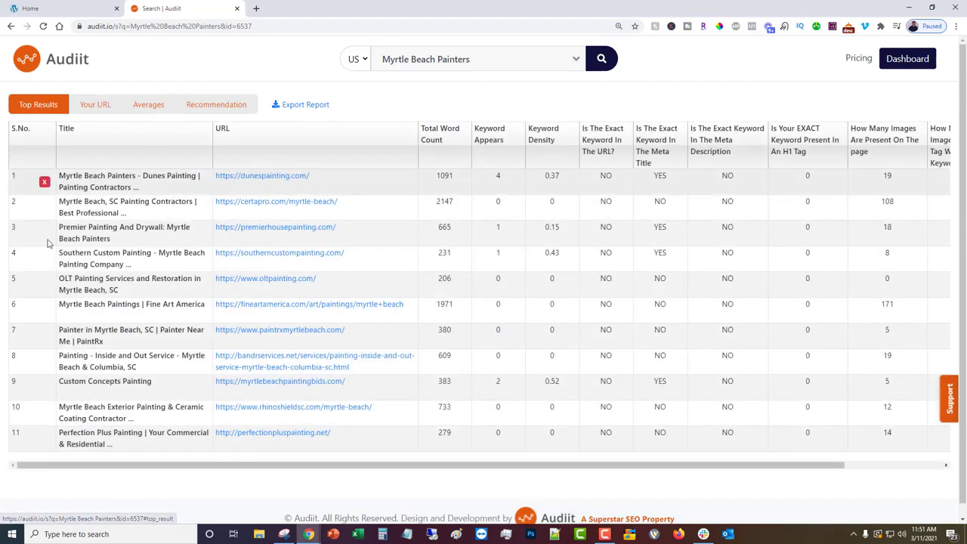
left_click(98, 110)
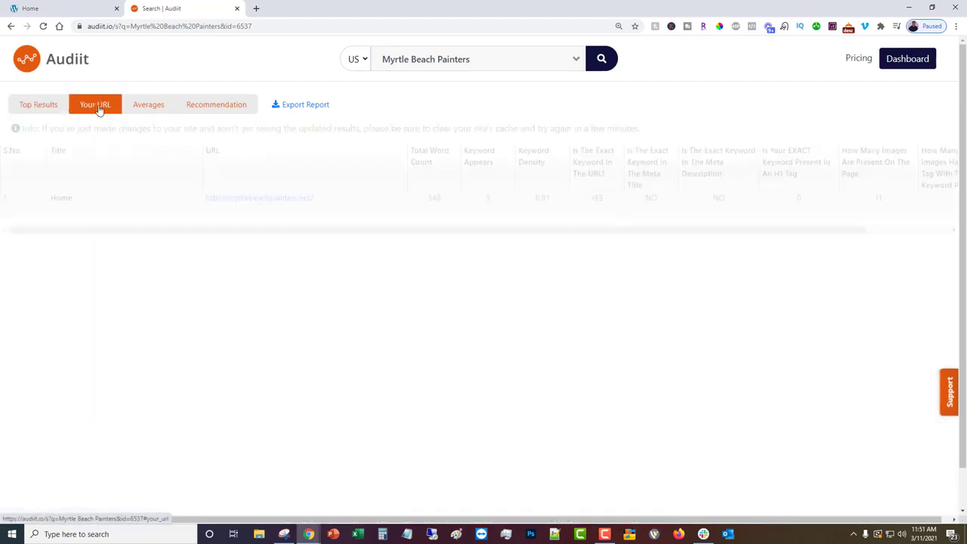
left_click(22, 111)
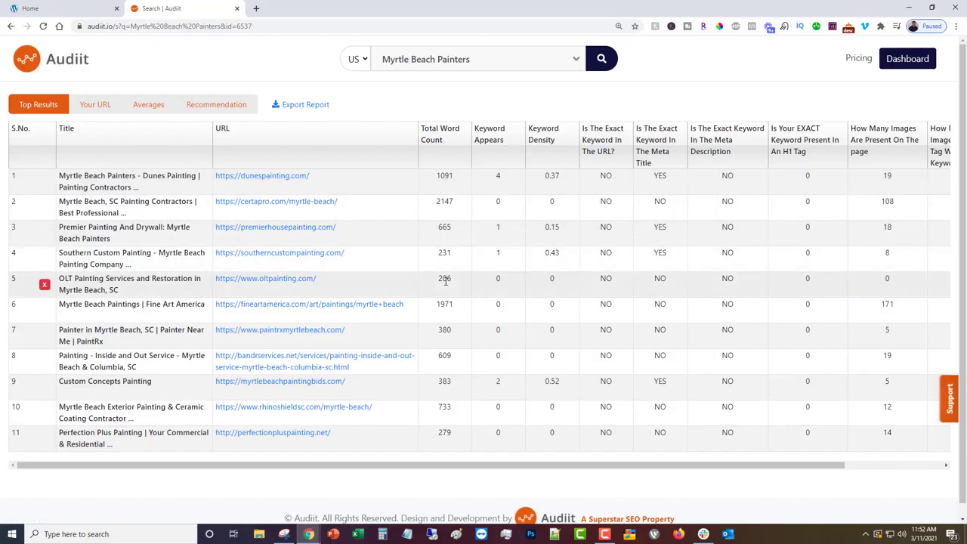
Enlarge the top results table and review its word count, keyword density, URL and meta title columns.
key("ctrl+plus")
key("ctrl+plus")
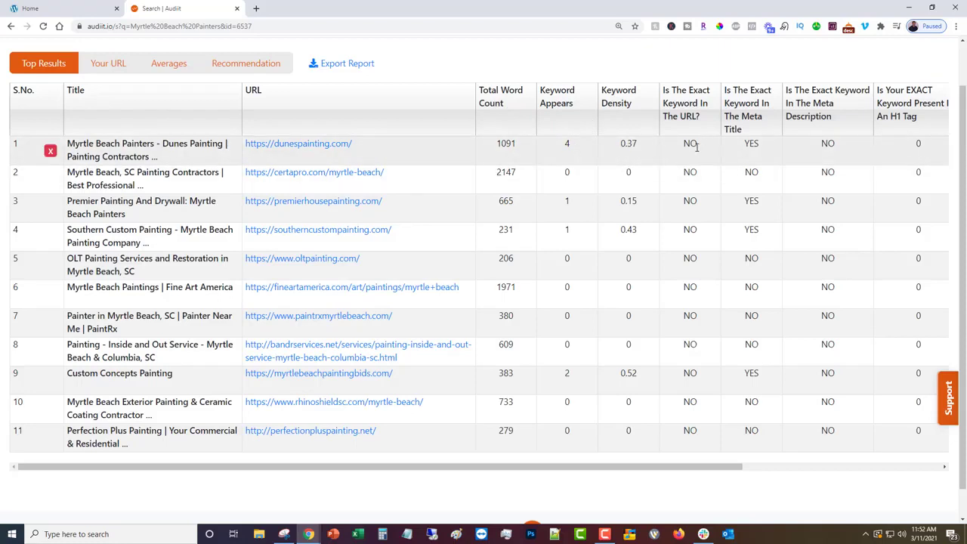
scroll(479, 153, "up", 1)
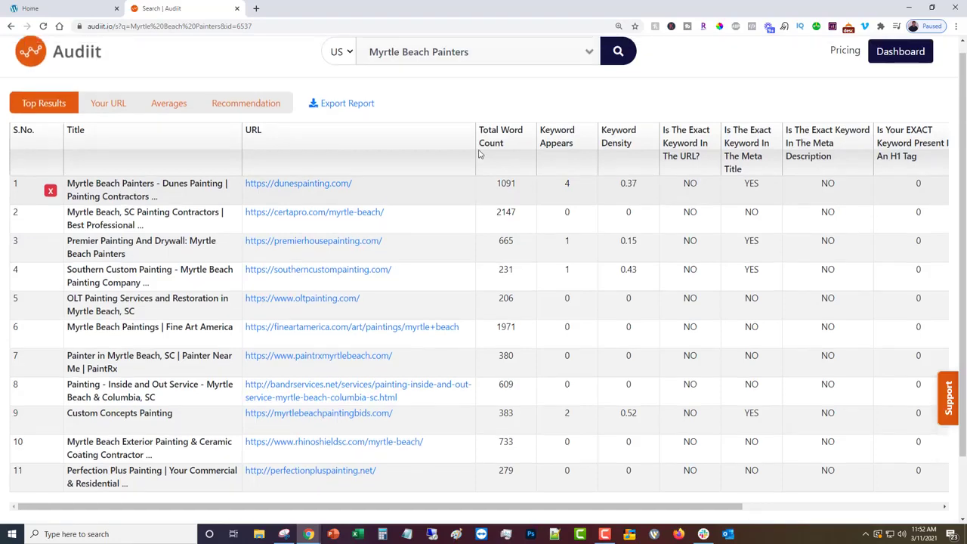
scroll(479, 153, "down", 1)
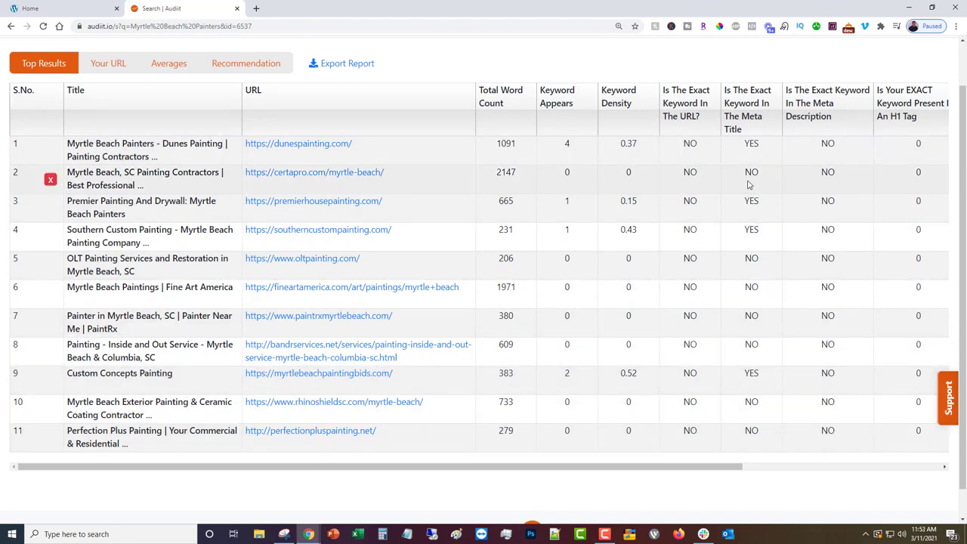
scroll(750, 189, "up", 1)
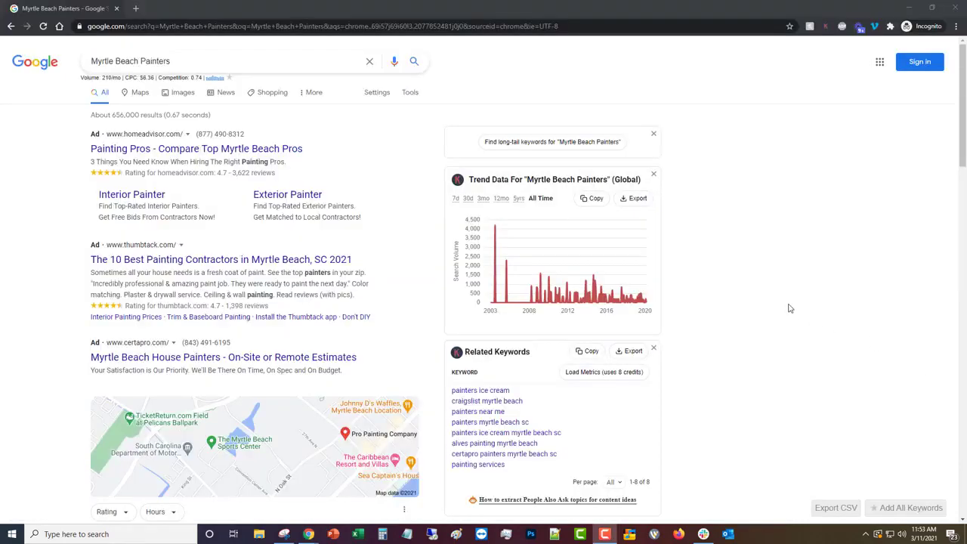
Look through the Google results for Myrtle Beach Painters for the dunespainting.com and myrtlebeachpainters.net listings.
scroll(786, 308, "down", 11)
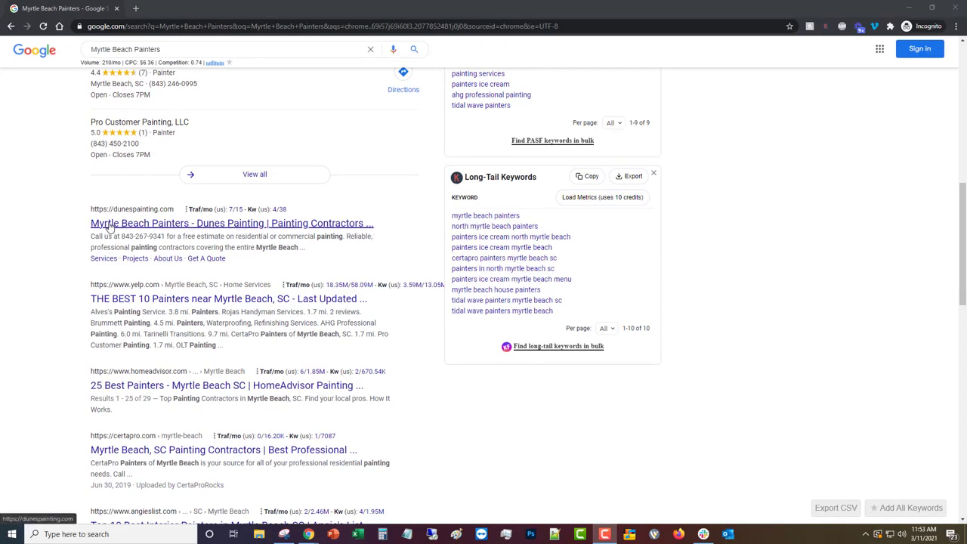
scroll(108, 226, "down", 10)
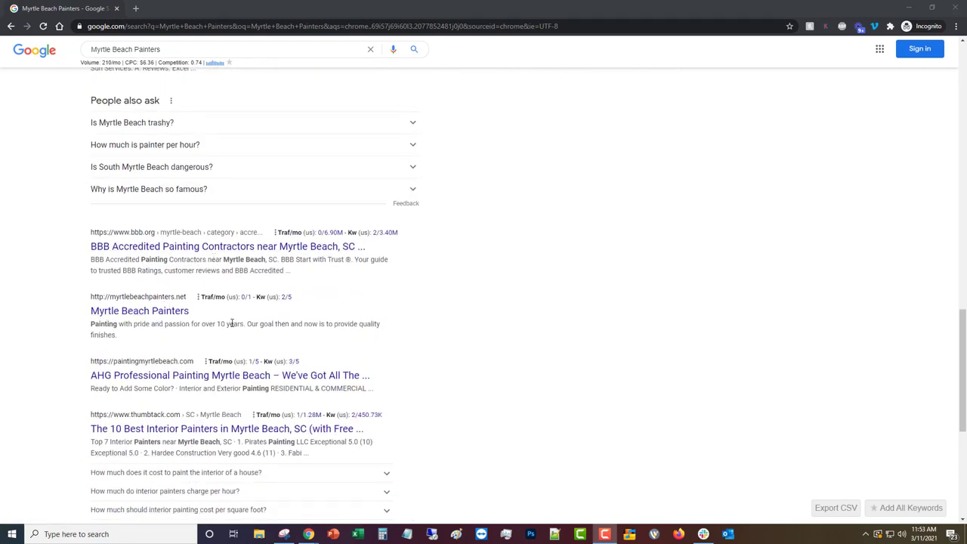
scroll(500, 192, "up", 4)
key("alt+Tab")
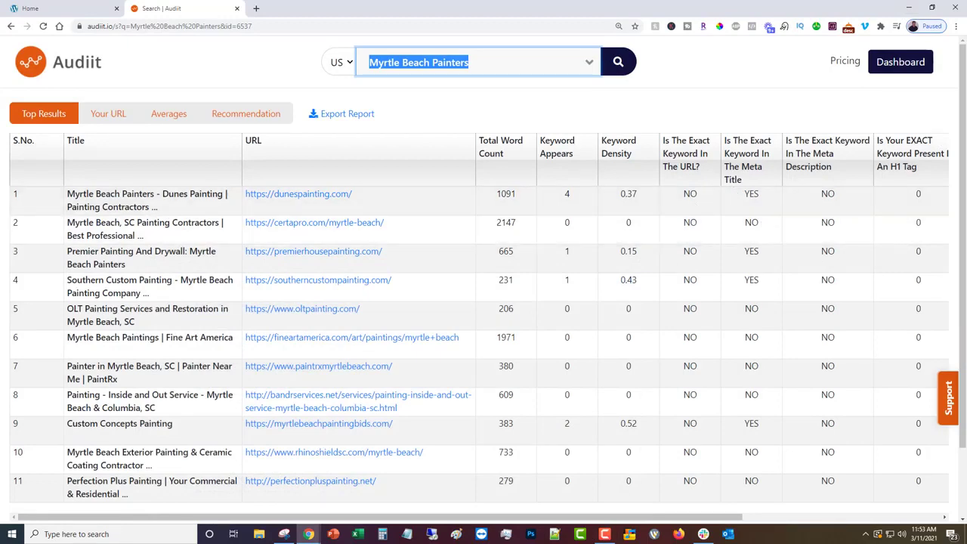
key("alt+Tab")
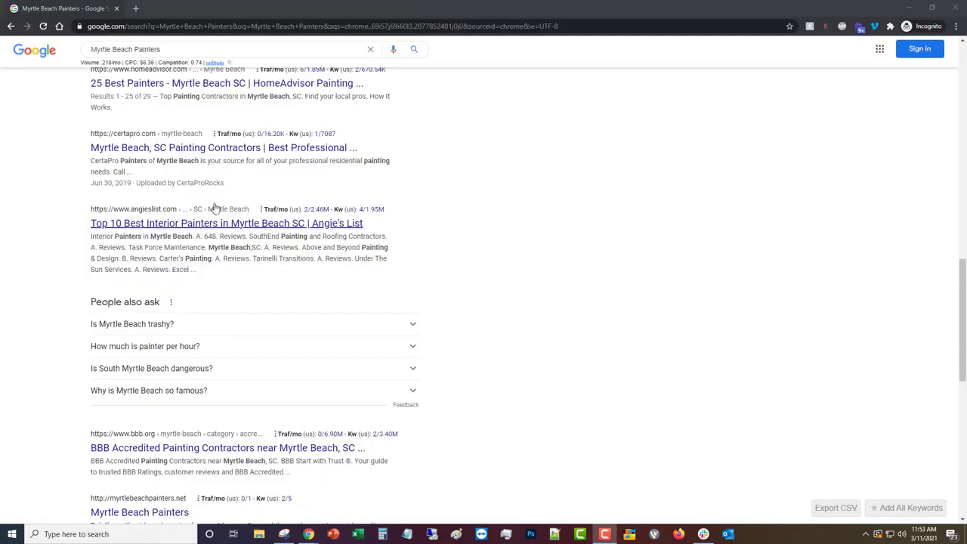
Examine the meta descriptions of the certapro.com and myrtlebeachpainters.net listings in Google, and return to the Audiit report.
left_click_drag(133, 173, 89, 161)
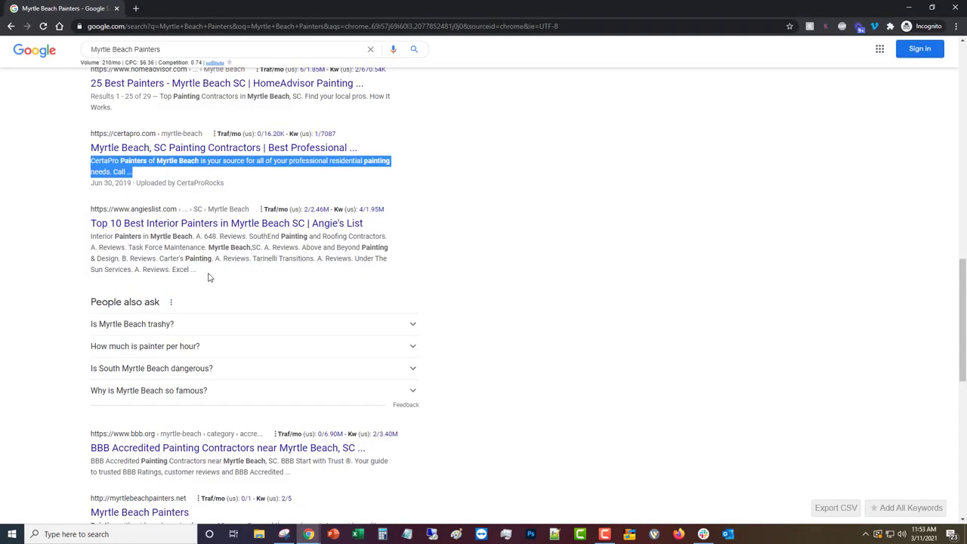
scroll(249, 348, "down", 2)
left_click_drag(118, 437, 89, 429)
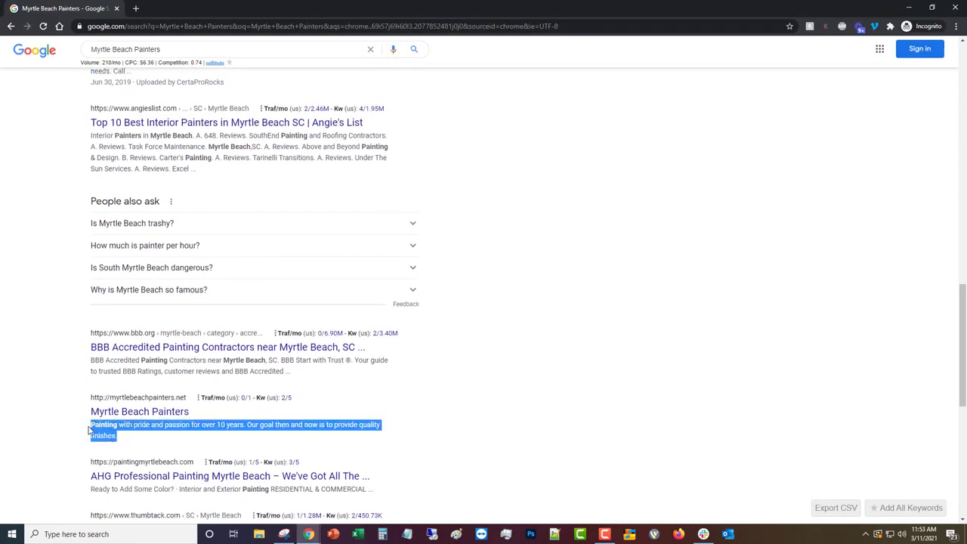
left_click(135, 443)
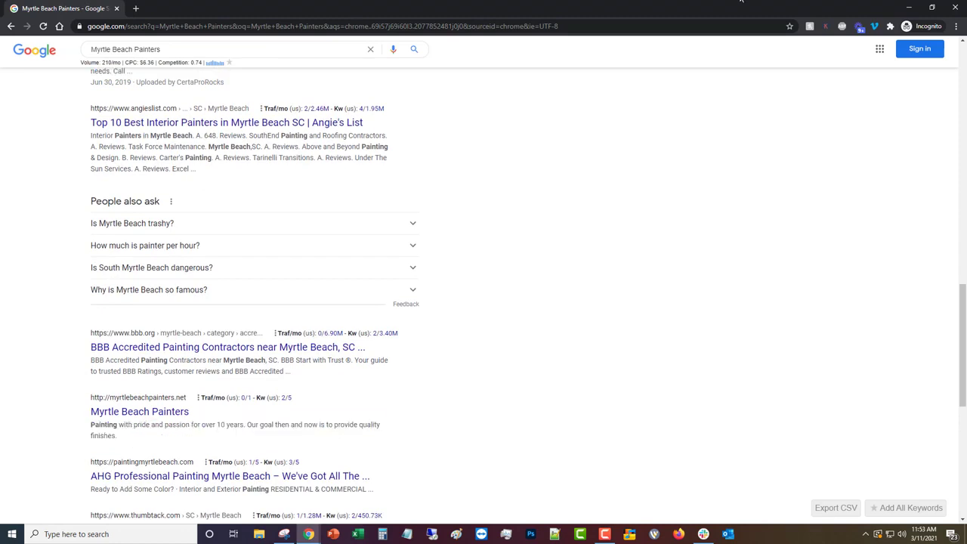
left_click(907, 5)
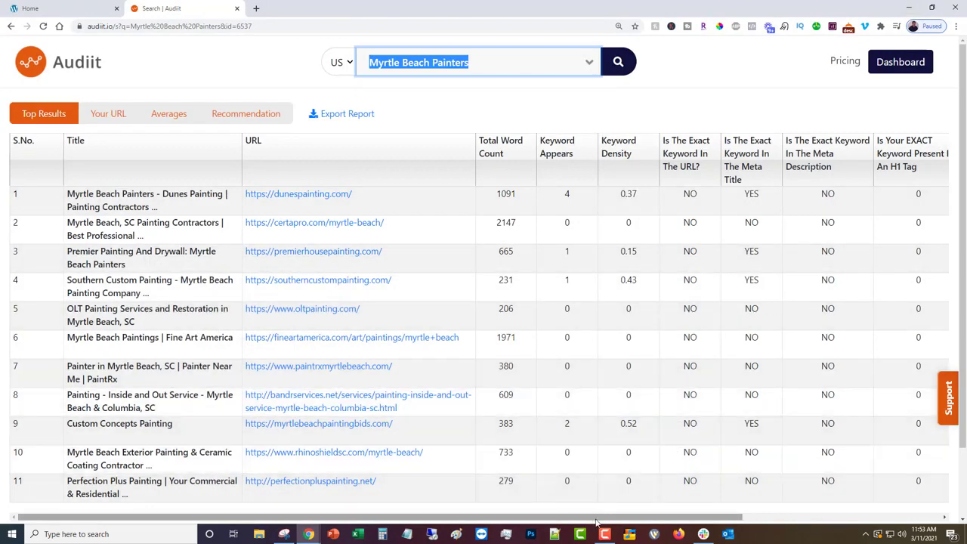
Review the meta description and exact-keyword H1 tag columns of the top results table.
left_click_drag(596, 517, 703, 520)
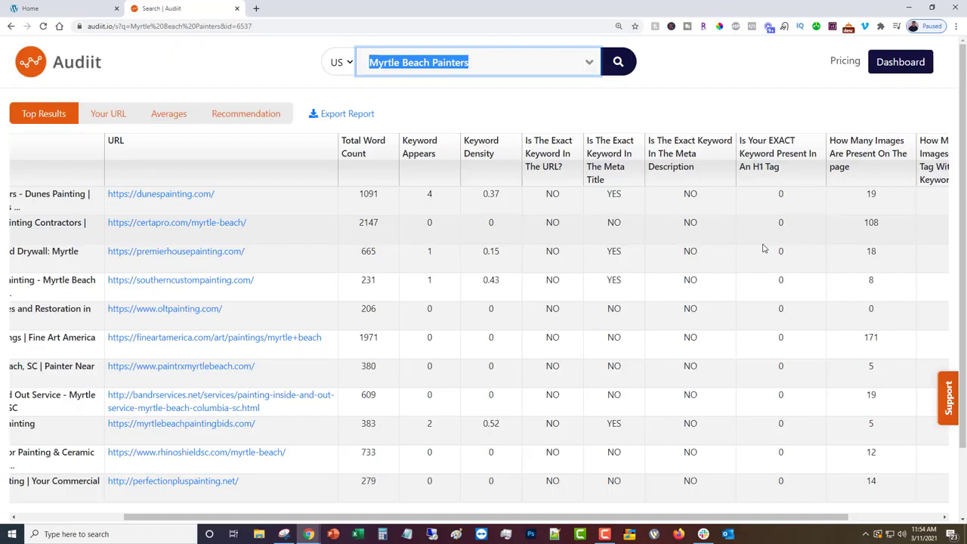
left_click_drag(779, 166, 754, 155)
left_click(785, 228)
scroll(787, 227, "down", 1)
scroll(808, 223, "up", 1)
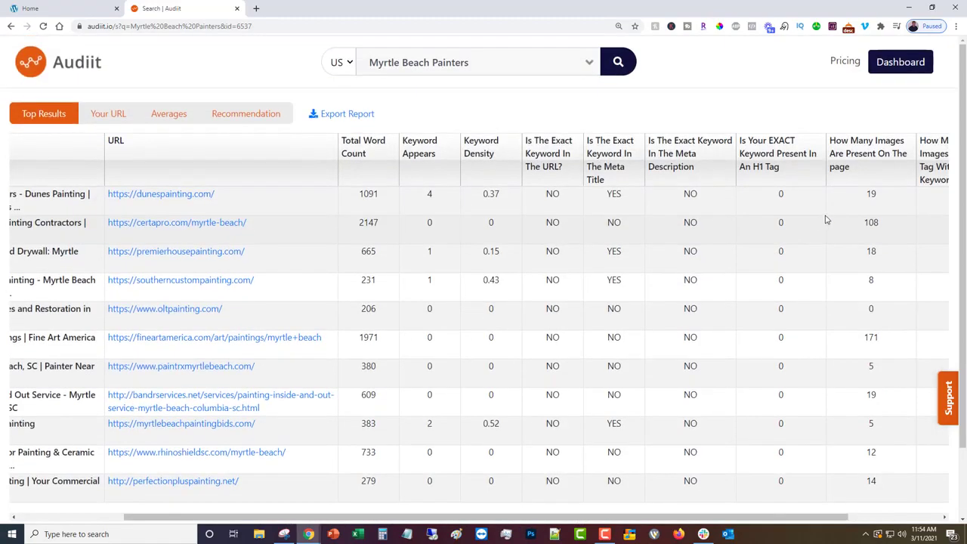
Examine the image count, keyword alt tag and image file name columns for the top results.
left_click_drag(860, 176, 831, 146)
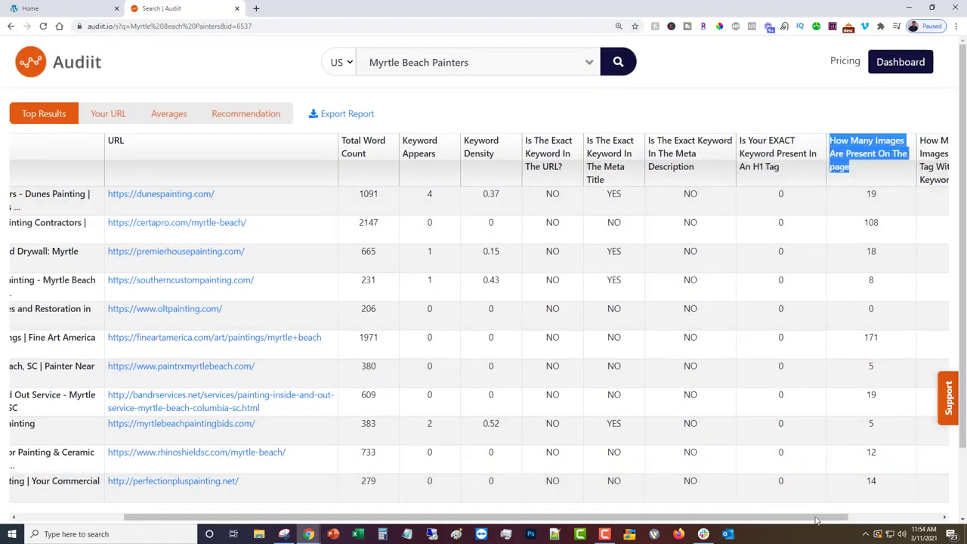
left_click_drag(819, 518, 911, 518)
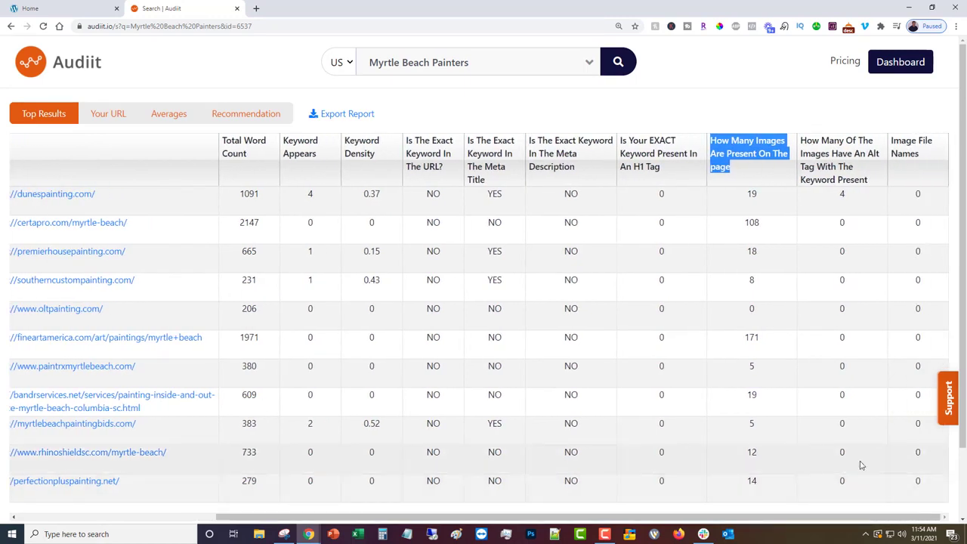
left_click(823, 165)
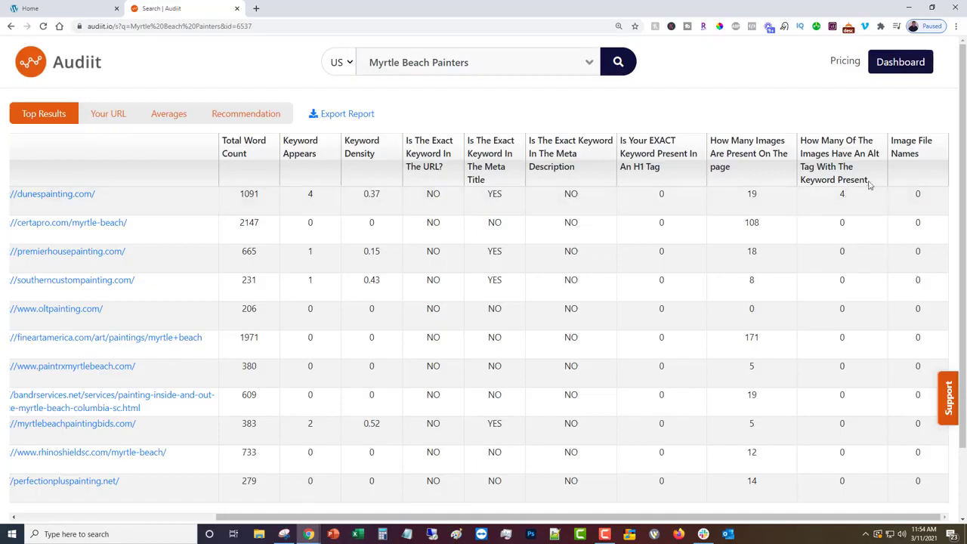
left_click_drag(869, 185, 822, 154)
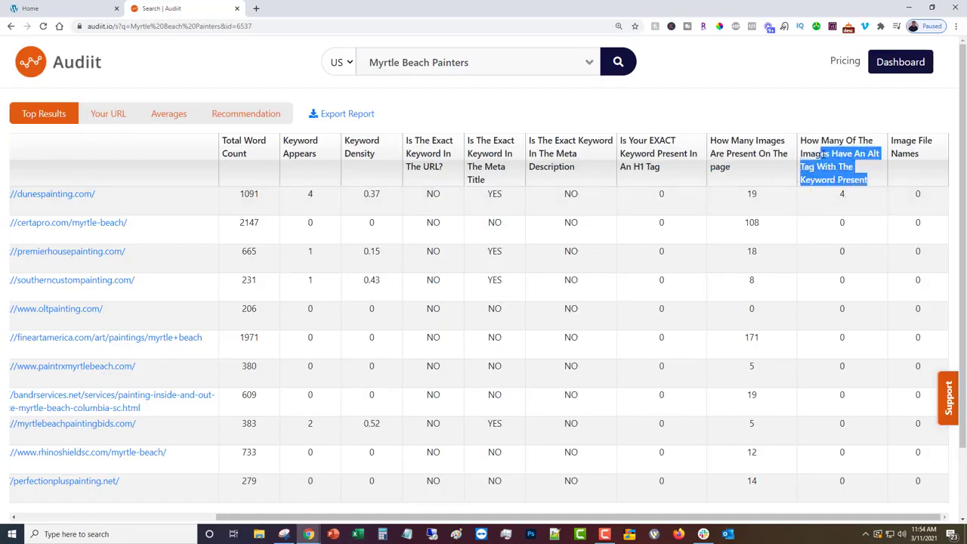
left_click(818, 159)
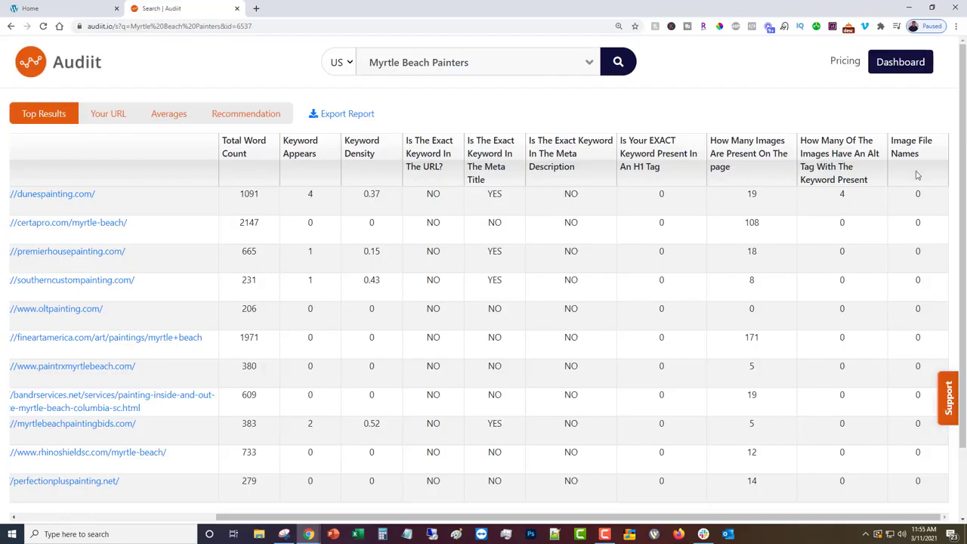
View the audit metrics of the site's own URL and open the averages.
scroll(916, 185, "down", 2)
scroll(915, 190, "up", 2)
left_click(92, 122)
left_click(151, 118)
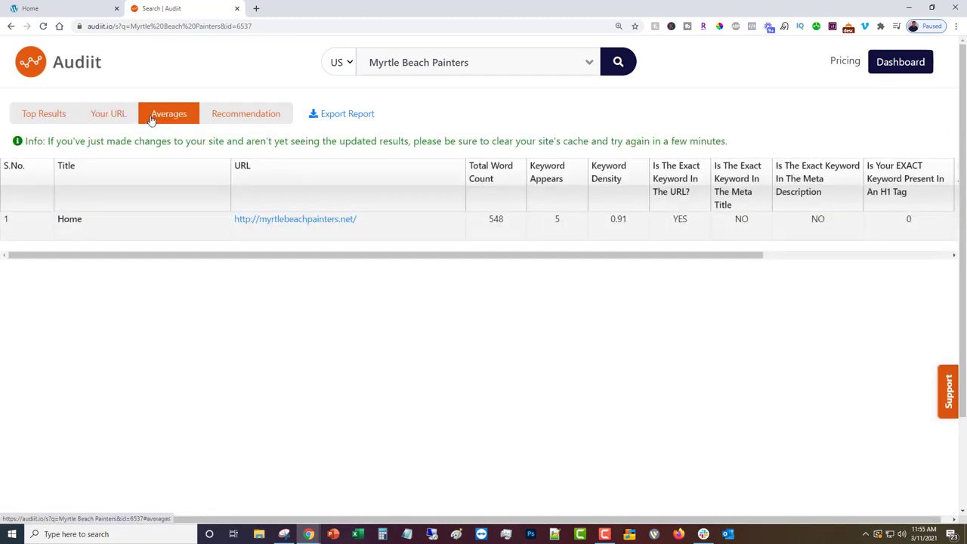